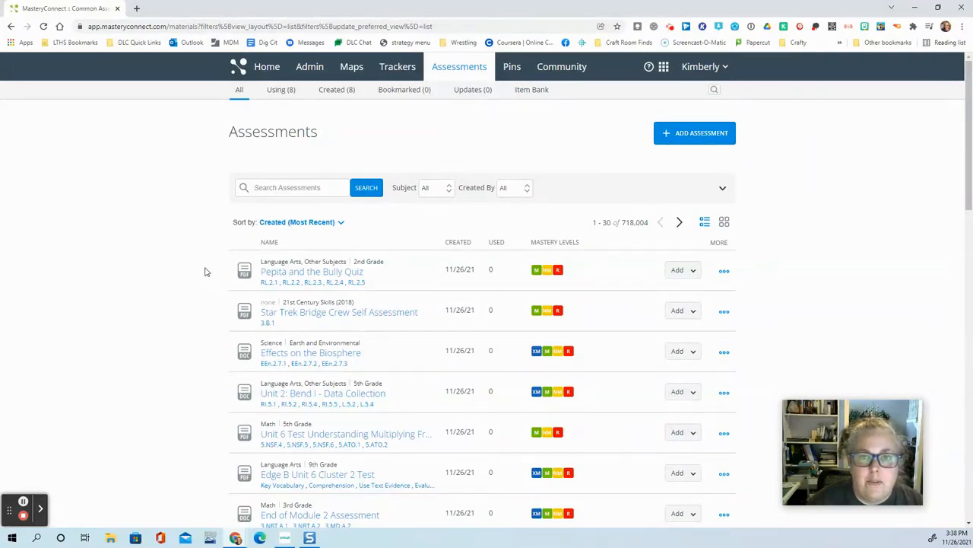
Step: Start a new assessment with the subject Science and the core TX: TEKS Science (2020)
click(681, 137)
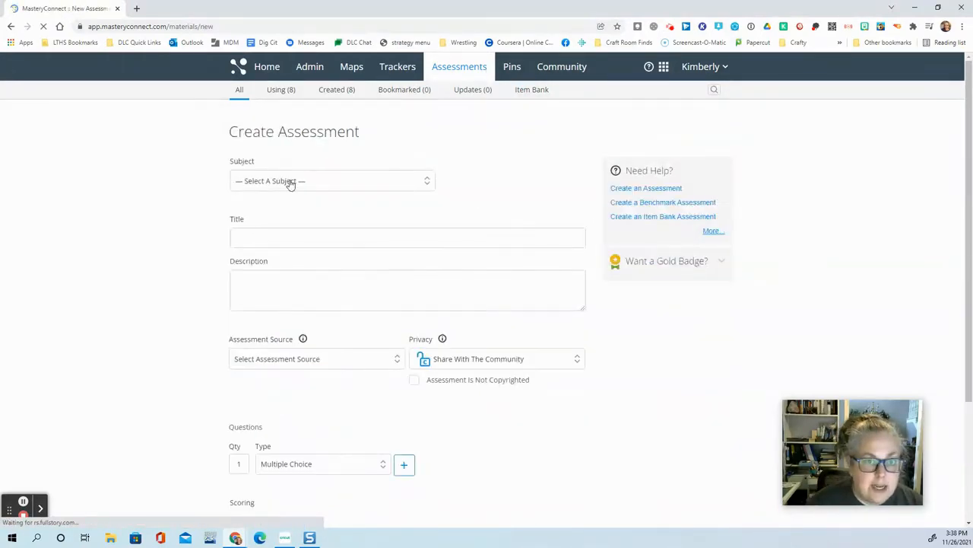
click(292, 184)
click(282, 246)
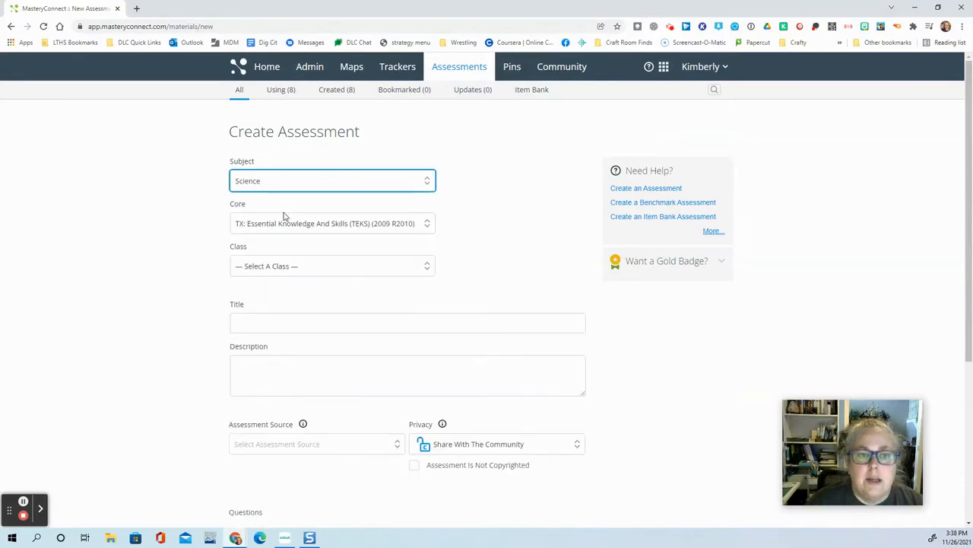
click(286, 225)
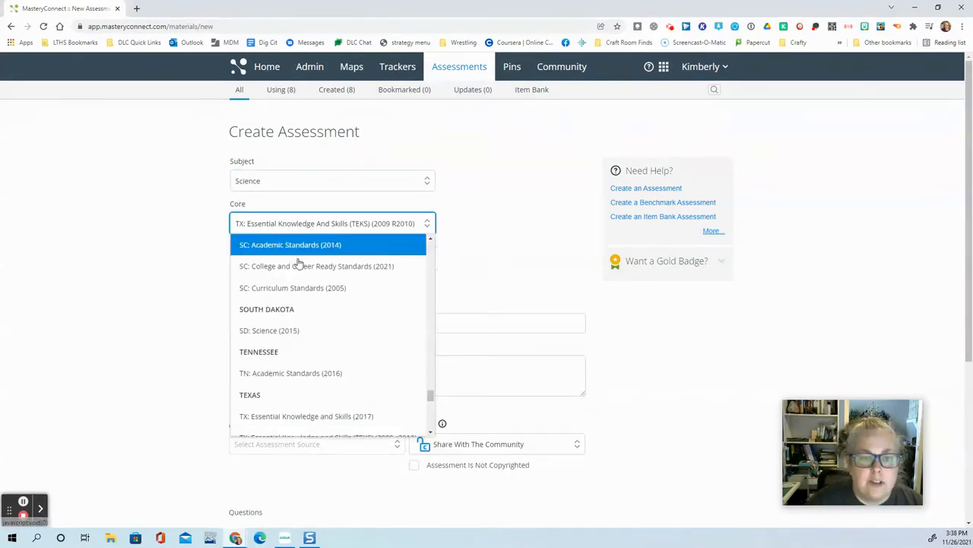
scroll(310, 369, down, 2)
click(308, 379)
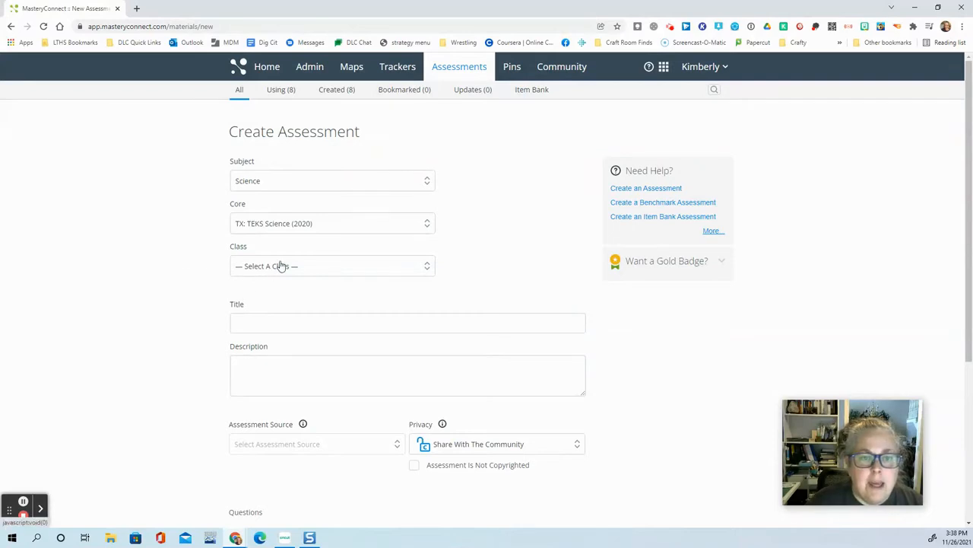
Step: Set the class to Advanced Potions: Chemistry Science and the standard to Multi-Standard
click(314, 268)
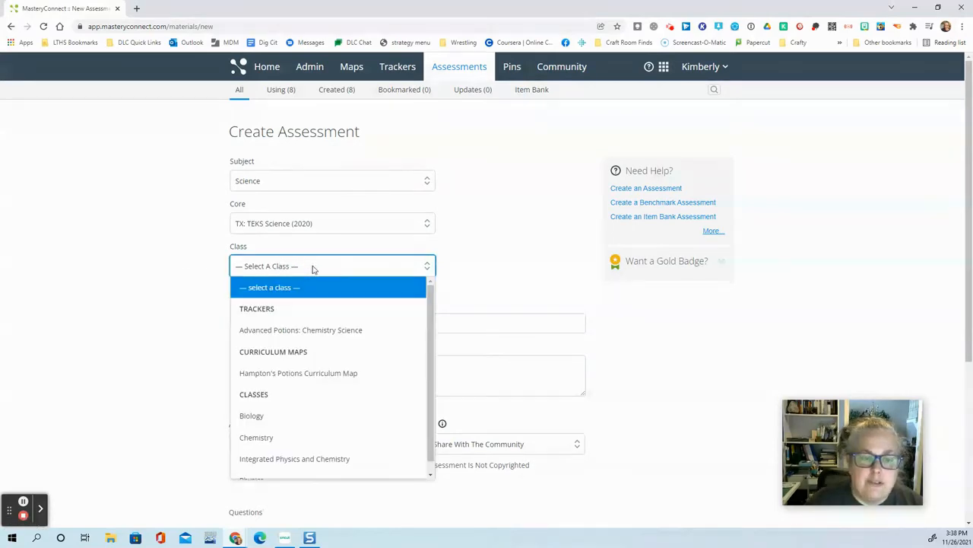
click(307, 335)
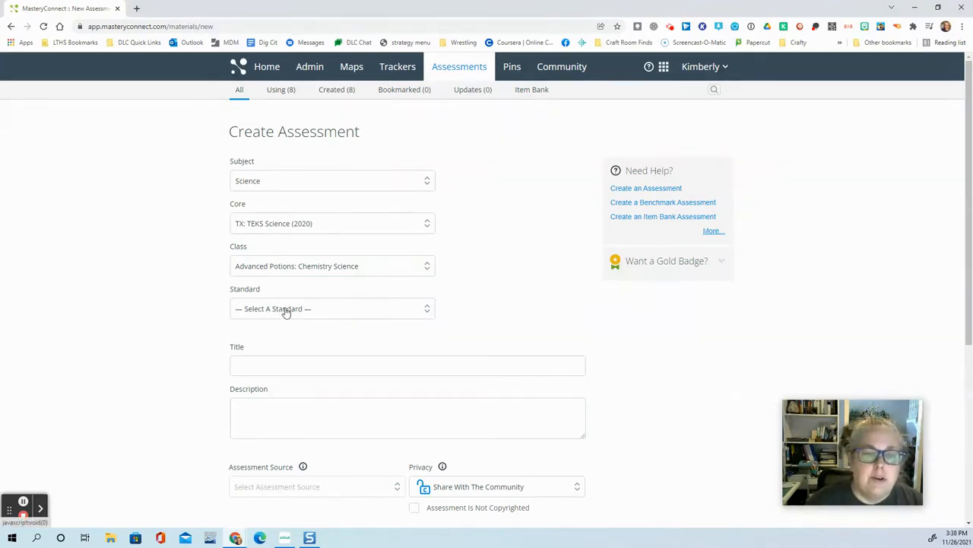
click(288, 311)
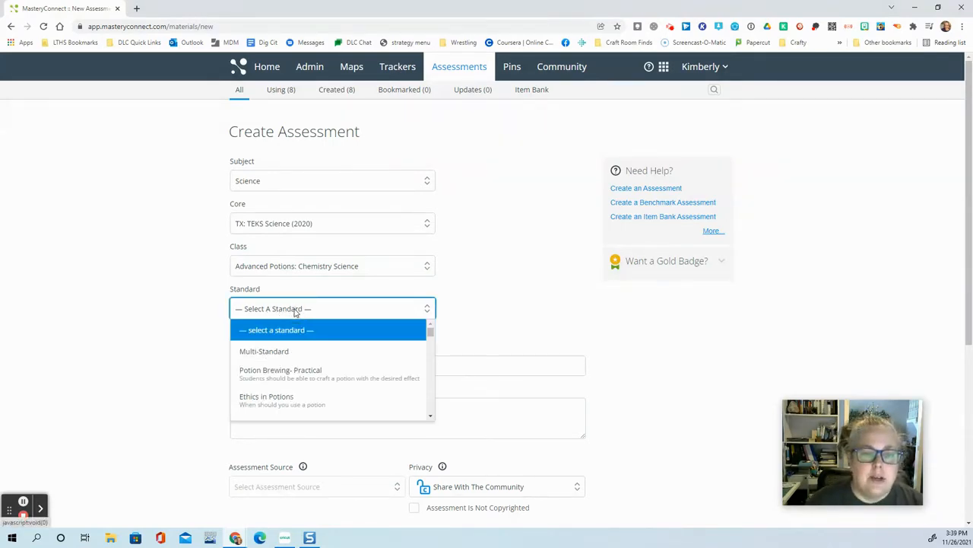
click(296, 351)
Step: Enter the assessment title "fxghfth" and the description "xftuhjcxftujx"
click(267, 359)
text(fxghfth)
click(268, 403)
text(xftuhjcxftujx)
Step: Set the assessment source to No Document (Bubble Sheet Only) and the privacy to Private To Me
scroll(268, 404, down, 1)
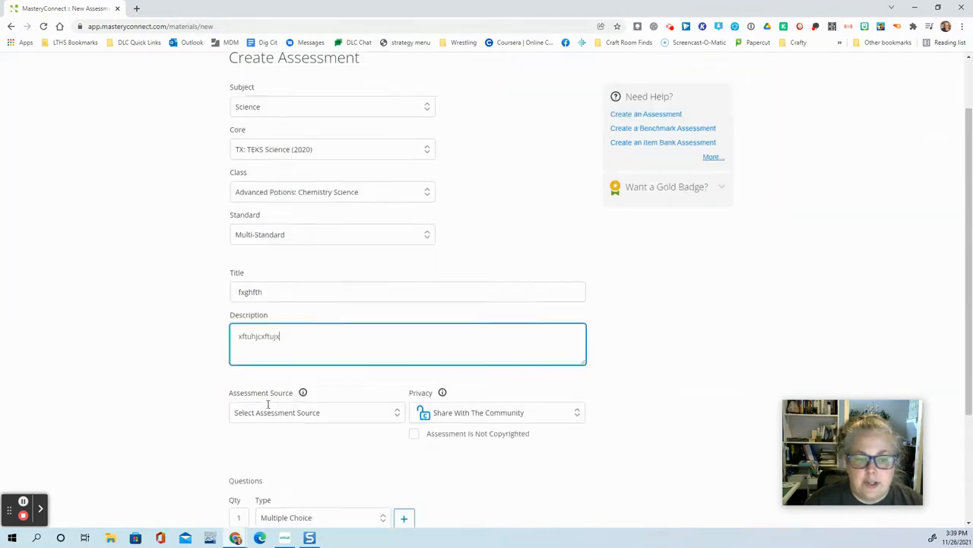
scroll(302, 285, down, 2)
click(303, 284)
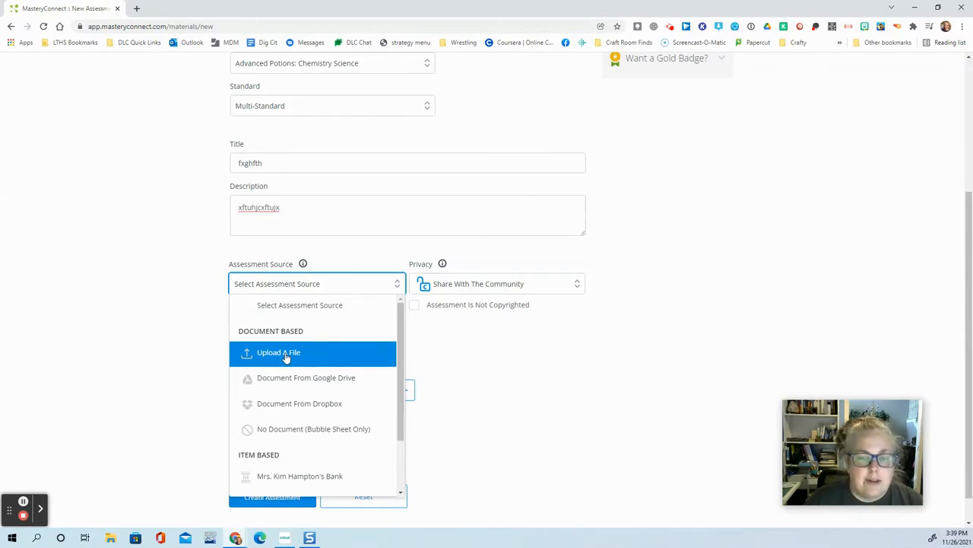
click(281, 429)
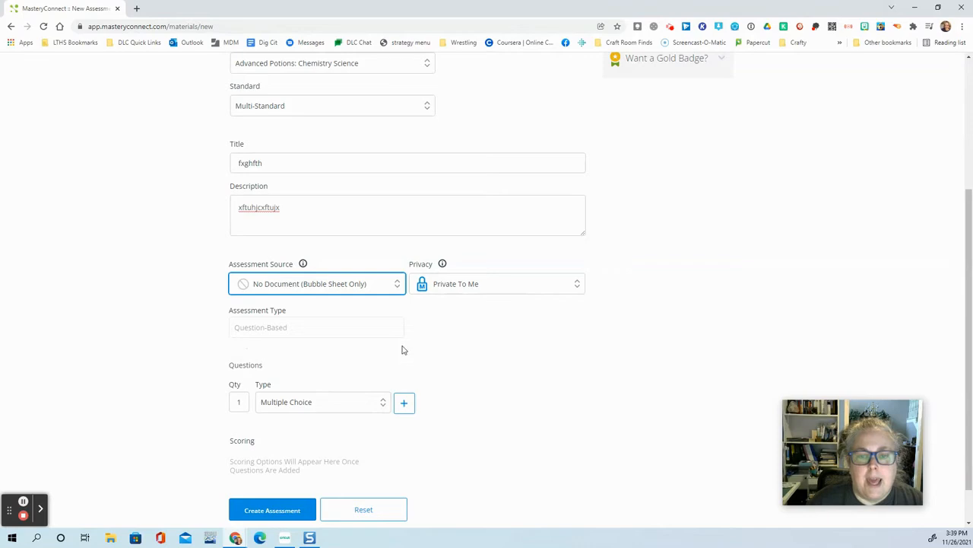
click(492, 287)
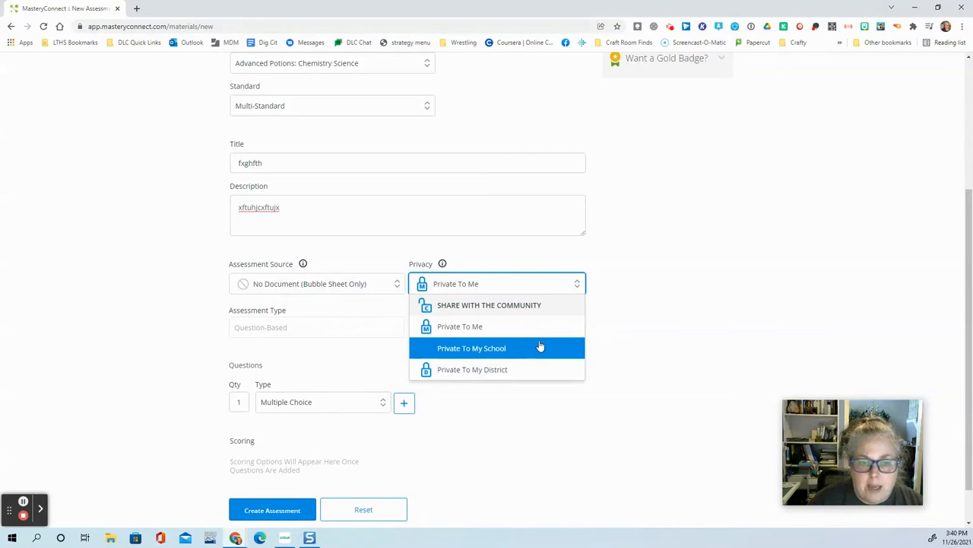
click(462, 329)
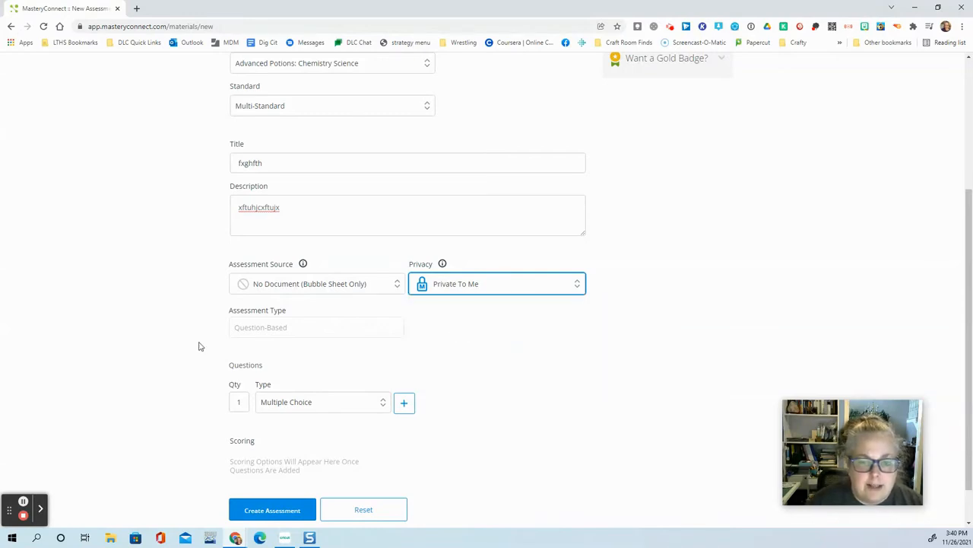
click(296, 333)
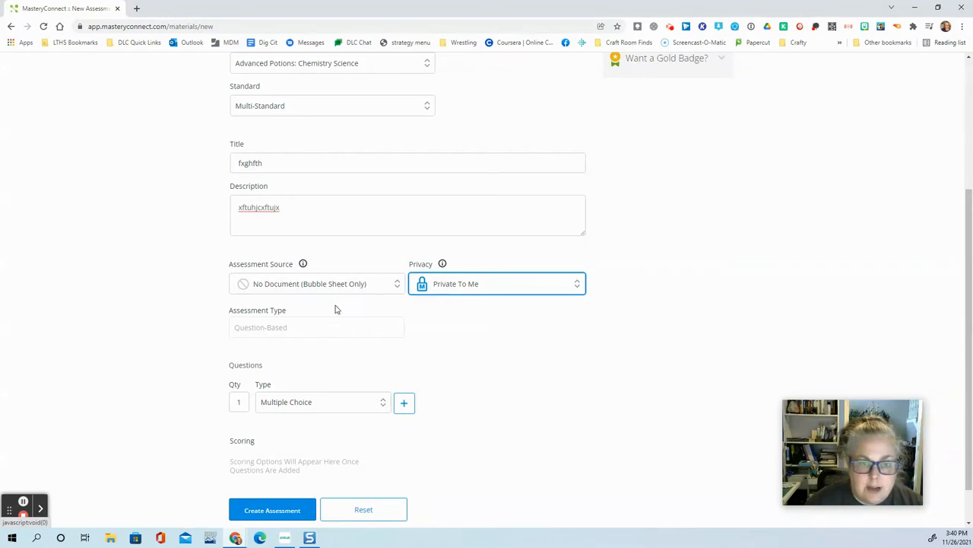
Step: Add 20 multiple choice questions to the assessment
scroll(334, 345, down, 1)
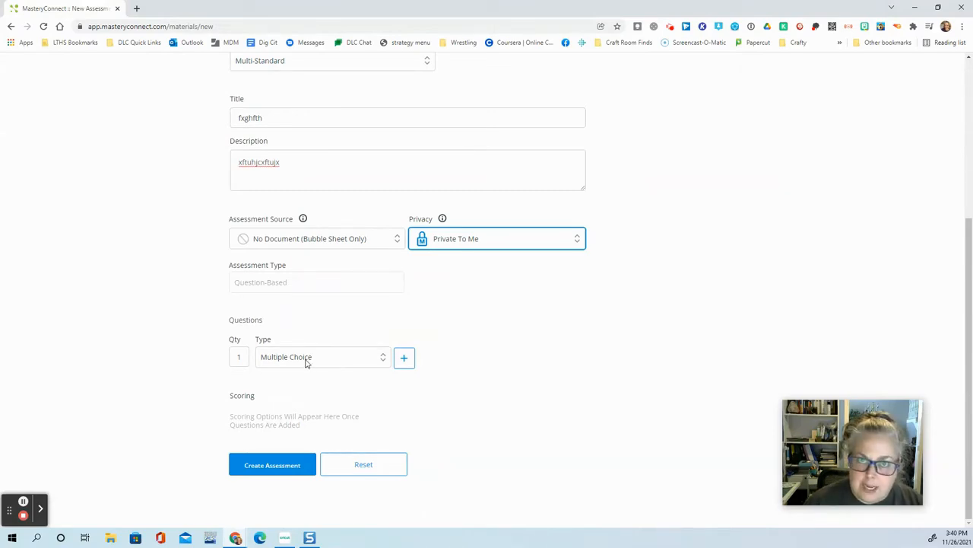
click(239, 357)
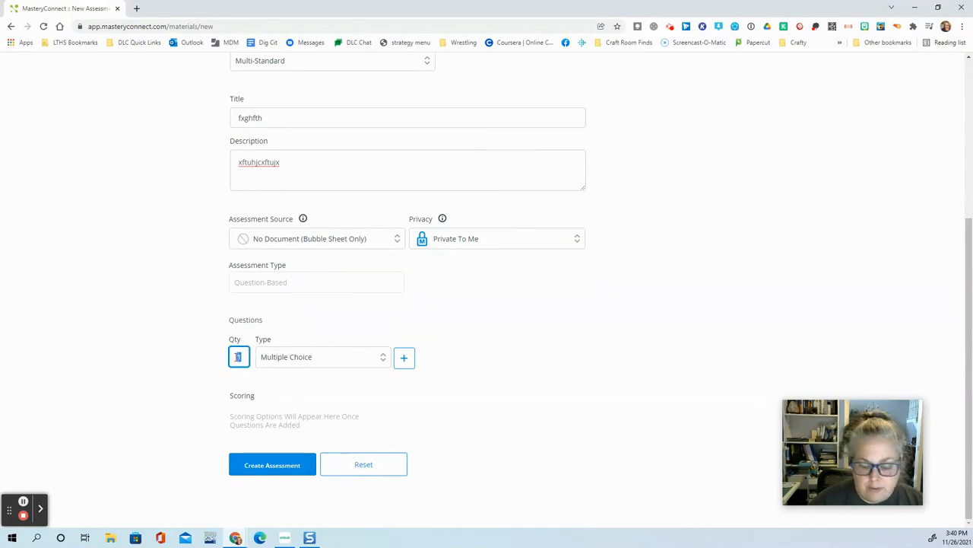
text(10)
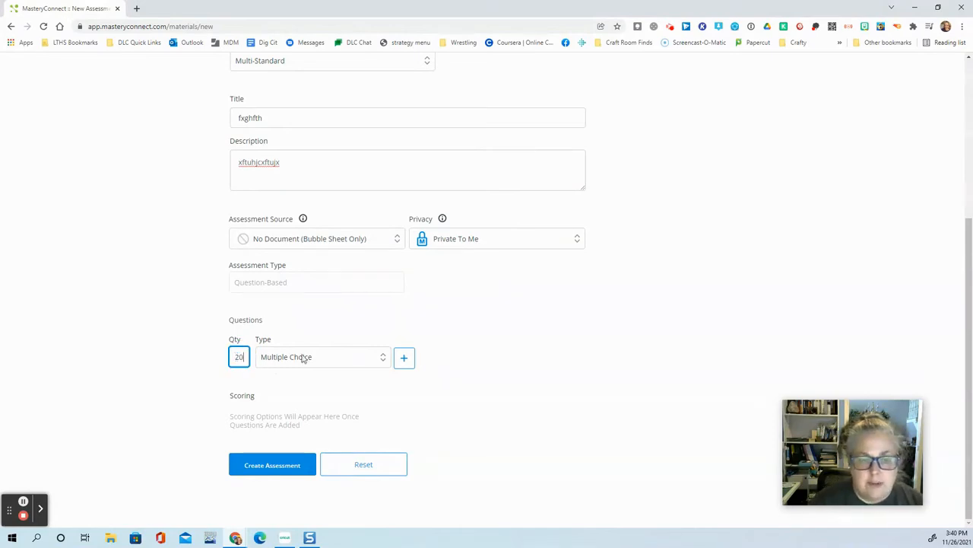
click(403, 361)
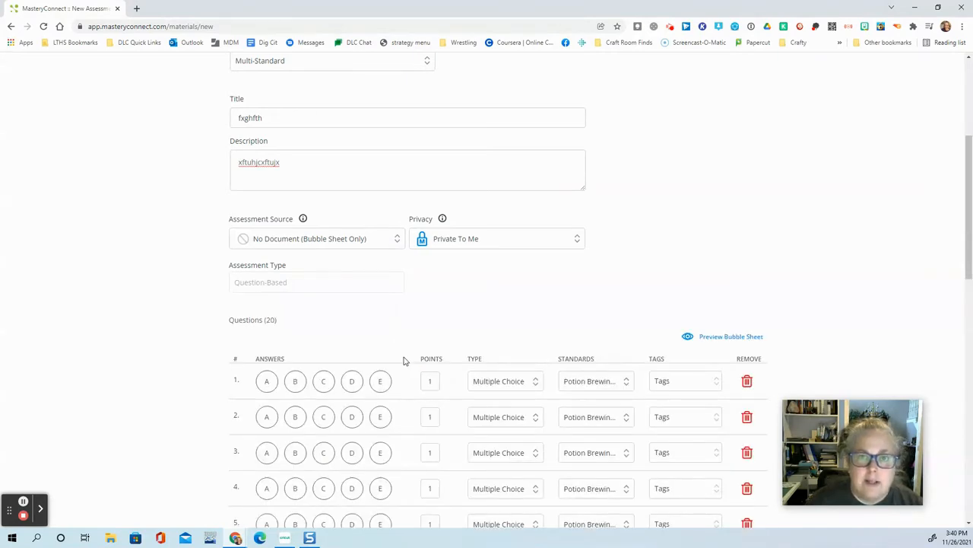
Step: Keep question 1 as multiple choice and mark the correct answers A, B and B for questions 1 to 3
scroll(404, 361, down, 3)
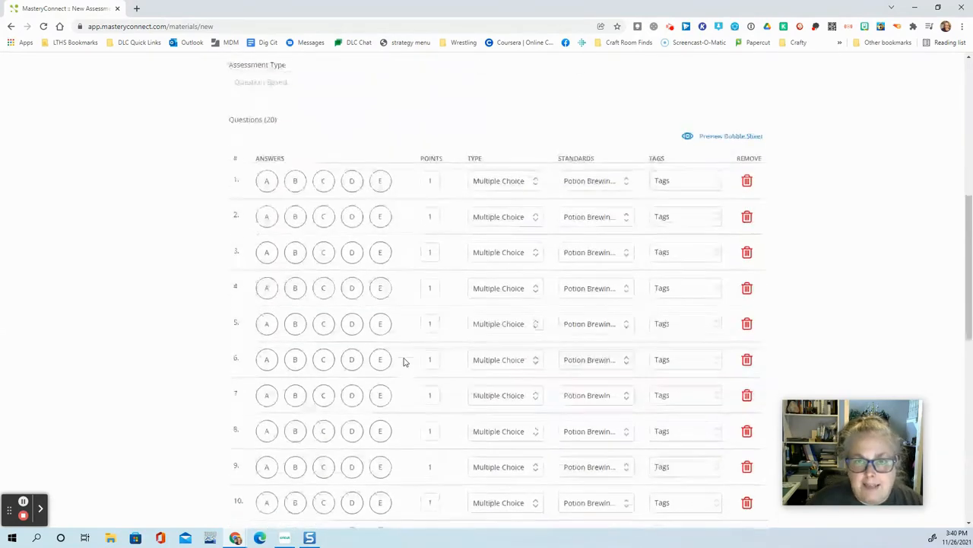
click(535, 182)
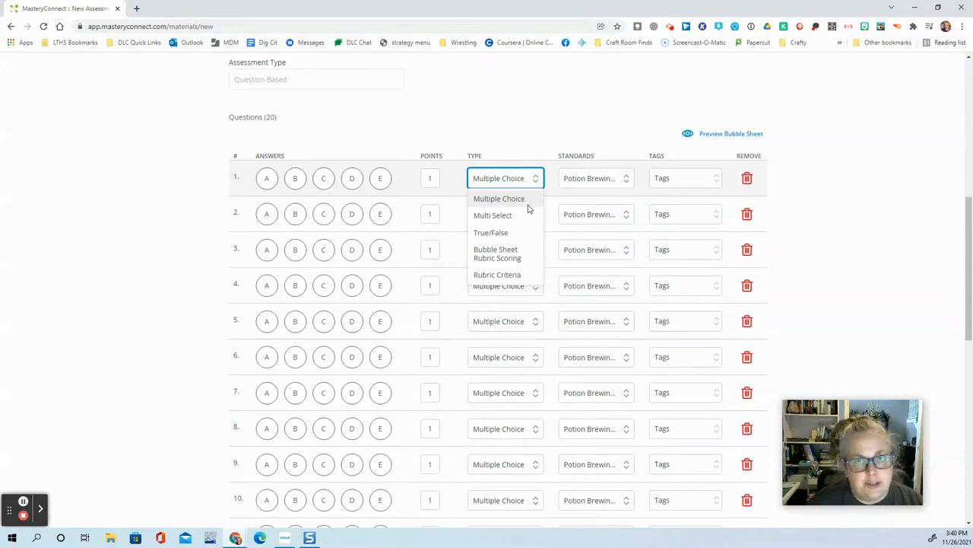
click(267, 181)
click(301, 219)
click(298, 250)
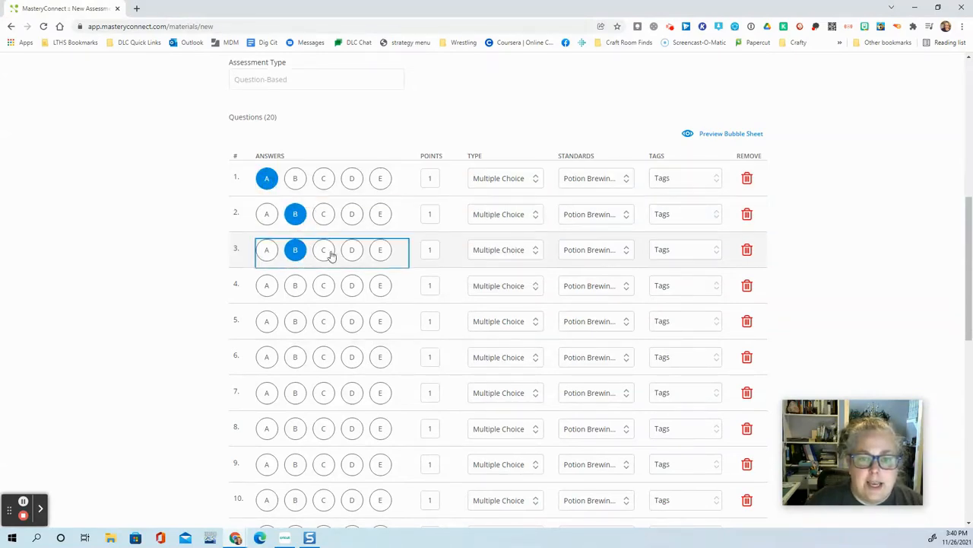
Step: Change question 4 to True/False and mark F as its correct answer
click(534, 286)
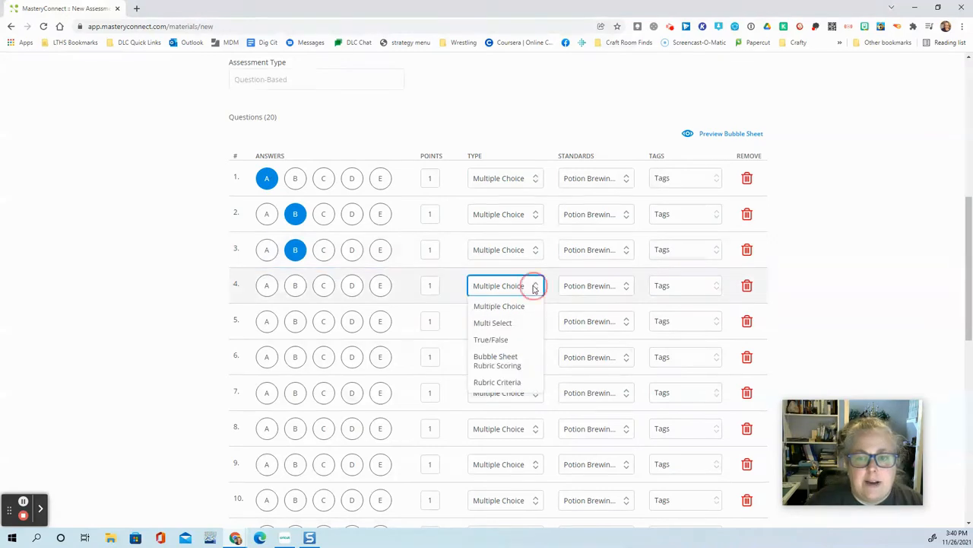
click(491, 340)
click(294, 285)
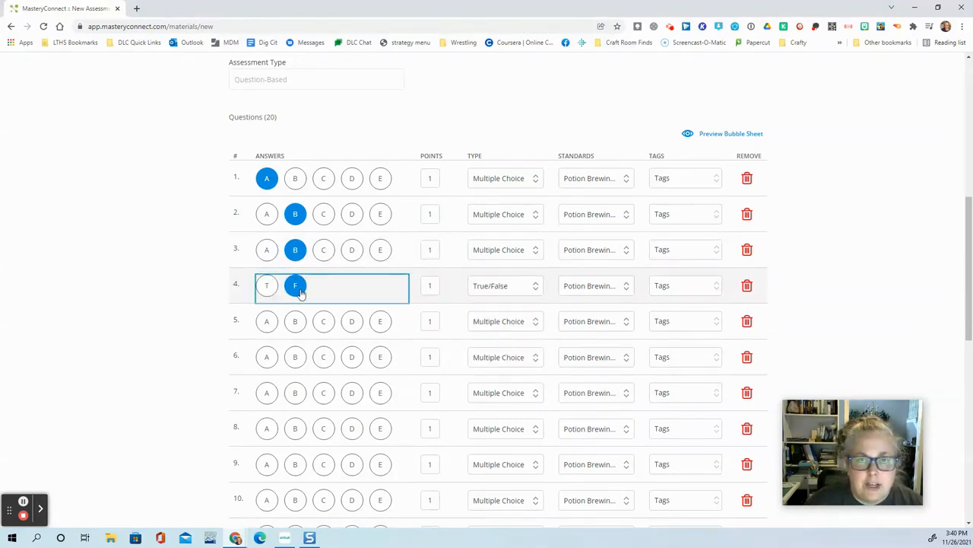
Step: Set the points of questions 1 to 4 to 5 each
click(427, 286)
text(5)
click(429, 249)
text(5)
click(438, 214)
text(5)
click(429, 178)
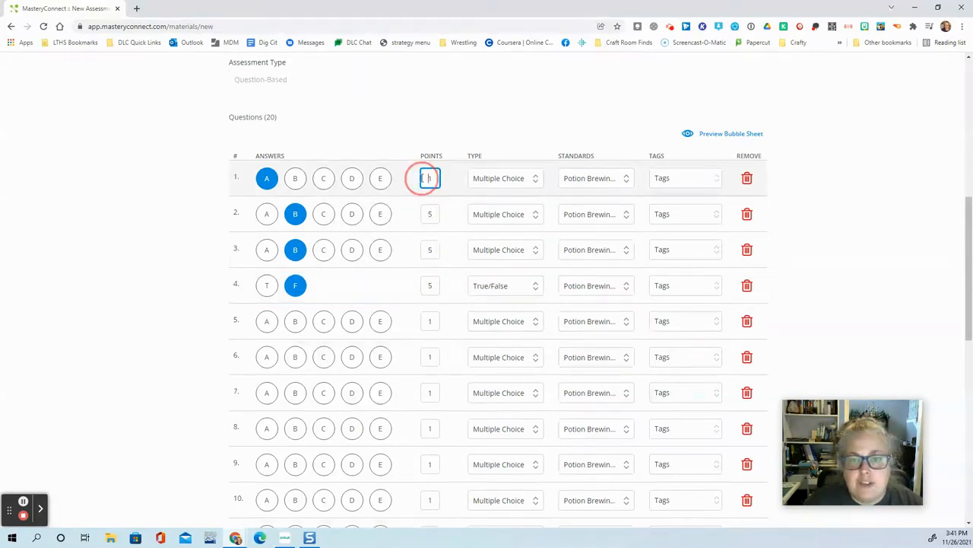
text(5)
Step: Assign the standard C.1.A to questions 1 and 2
click(600, 182)
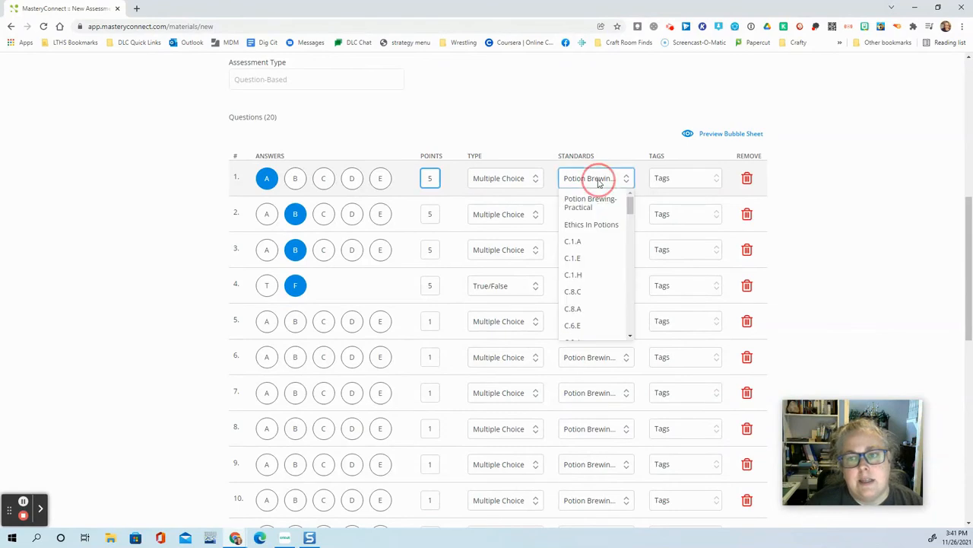
click(587, 244)
click(593, 216)
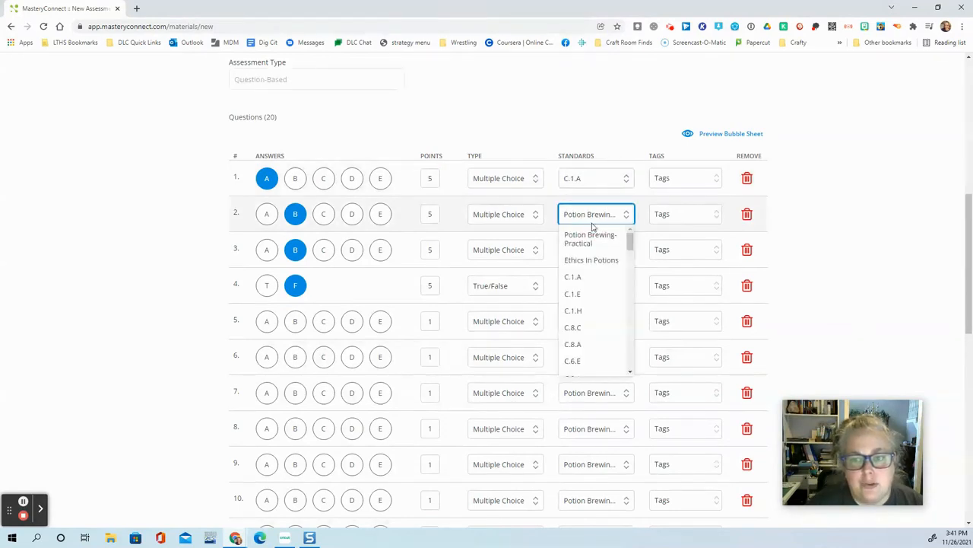
click(586, 277)
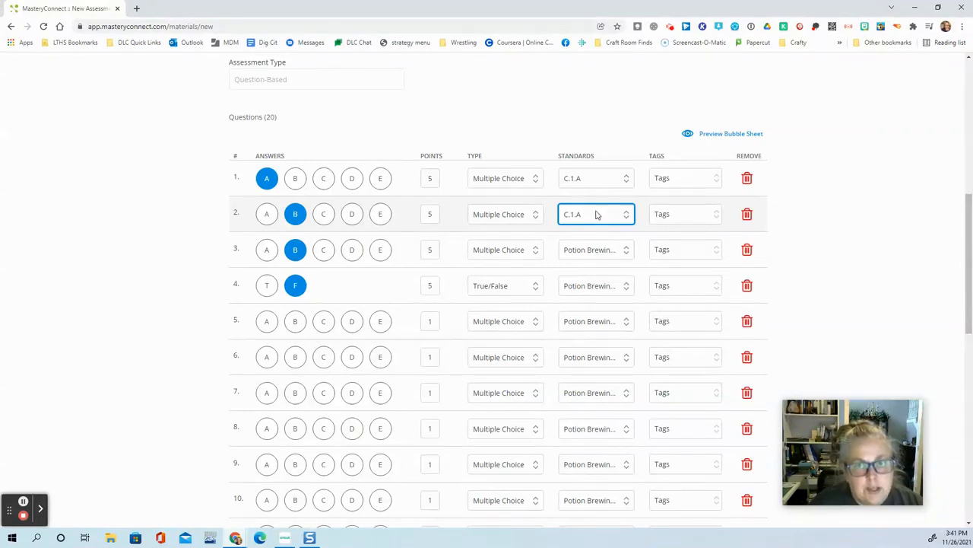
Step: Set the scoring thresholds for standard C.1.A to 8 for M and 7 for NM
scroll(597, 214, down, 7)
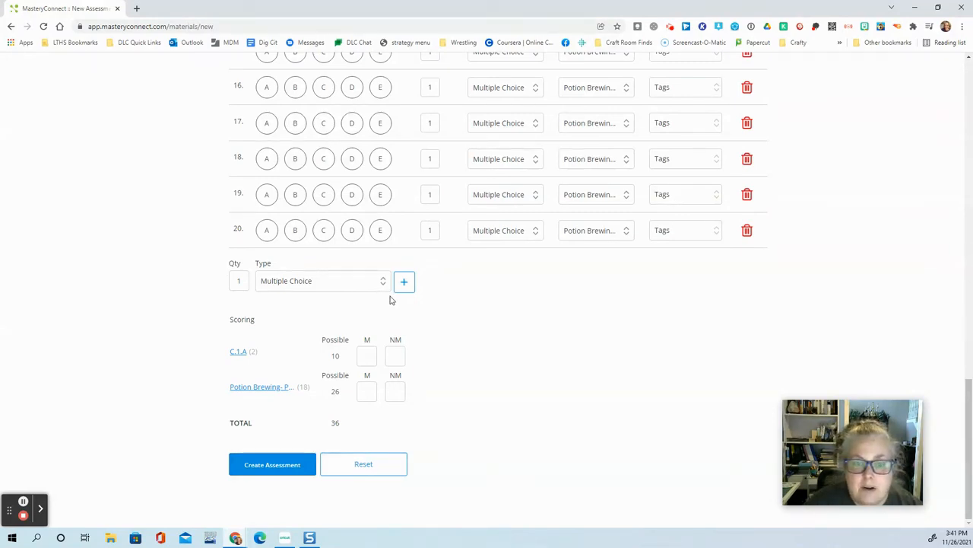
click(370, 355)
text(8)
click(396, 356)
text(7)
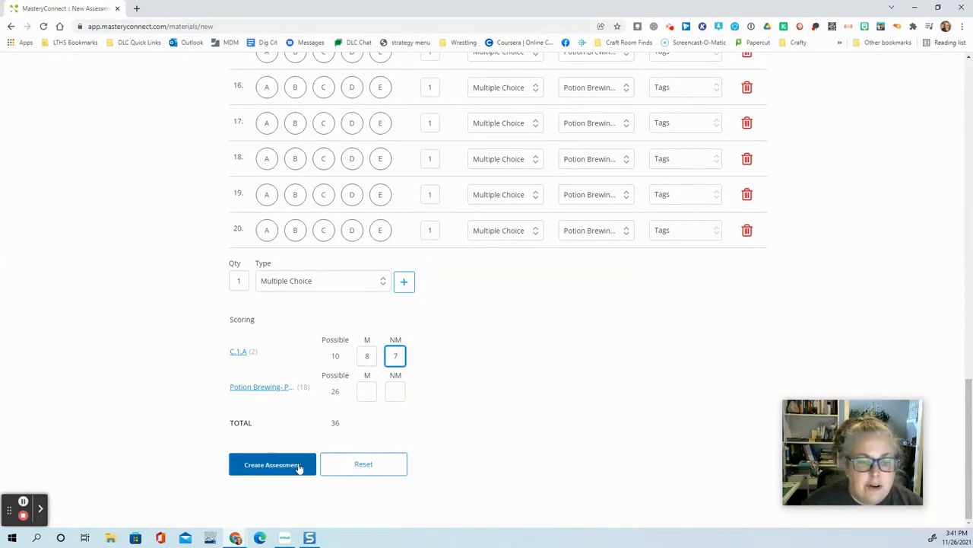